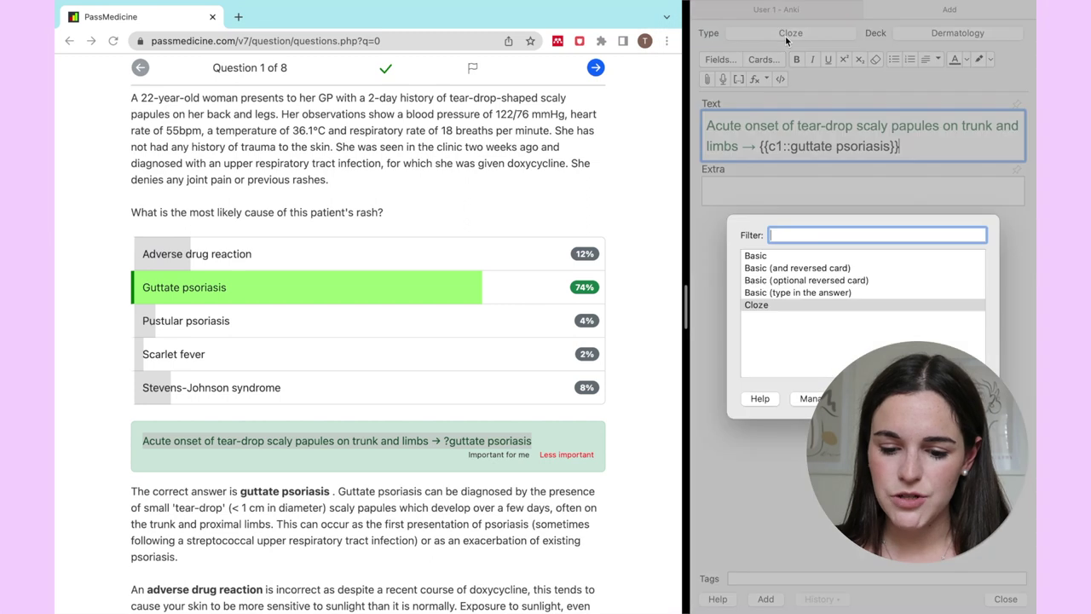
# Switch the note to Basic and prefix the Front with 'What is the likely diagnosis:'.
pyautogui.click(770, 256)
pyautogui.press('Return')
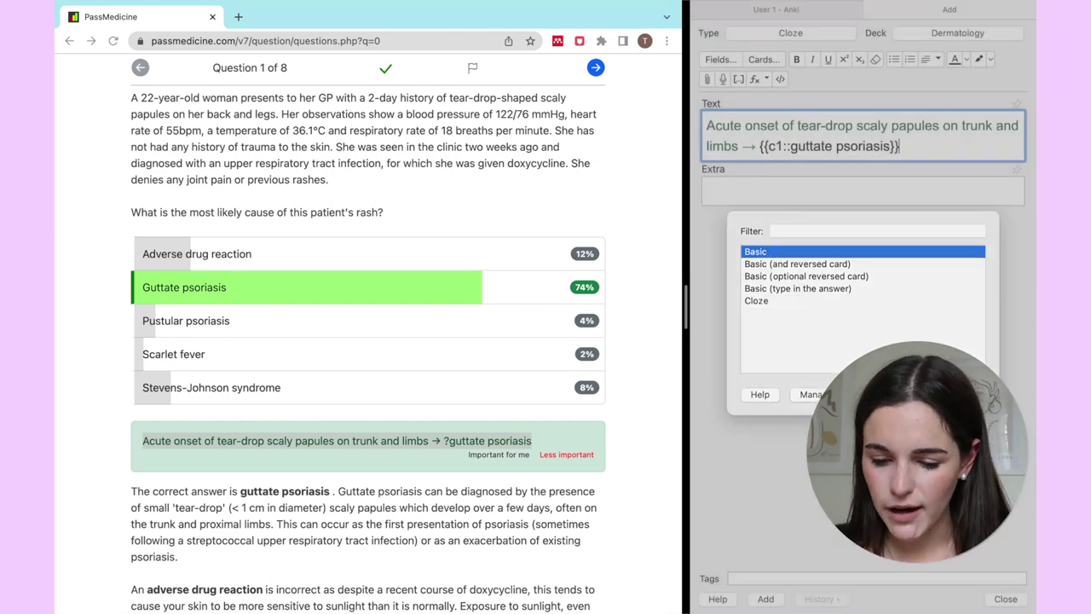
pyautogui.click(708, 126)
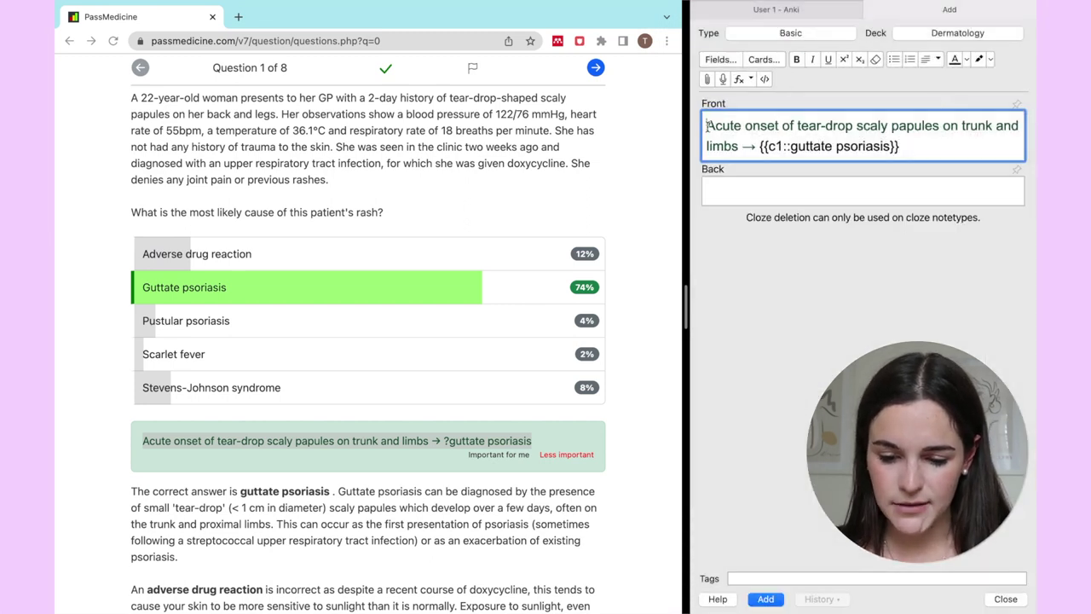
pyautogui.write('What is the likely dia')
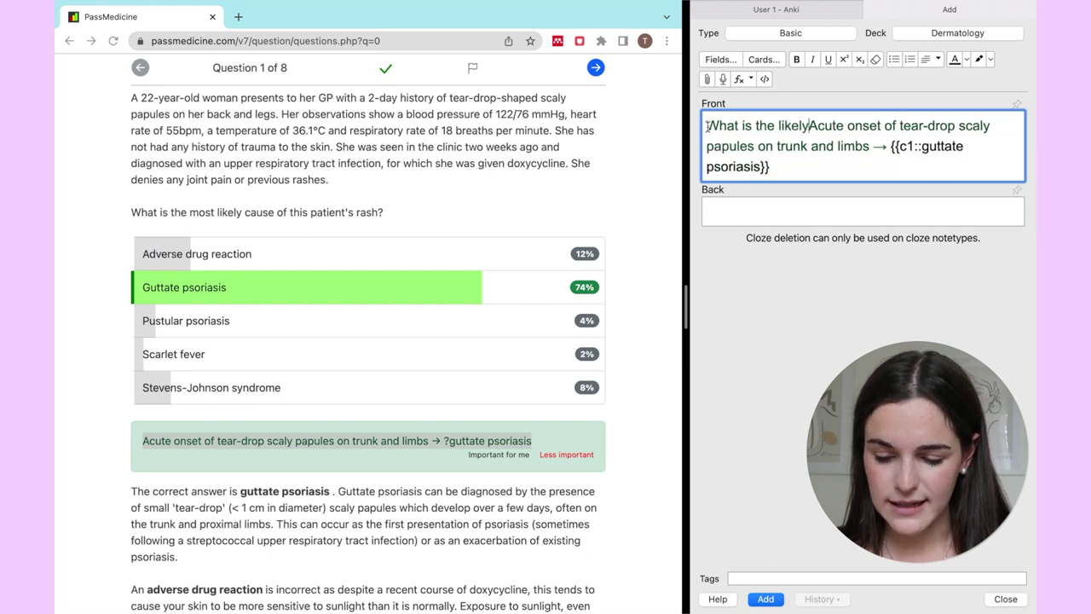
pyautogui.write('gnosis')
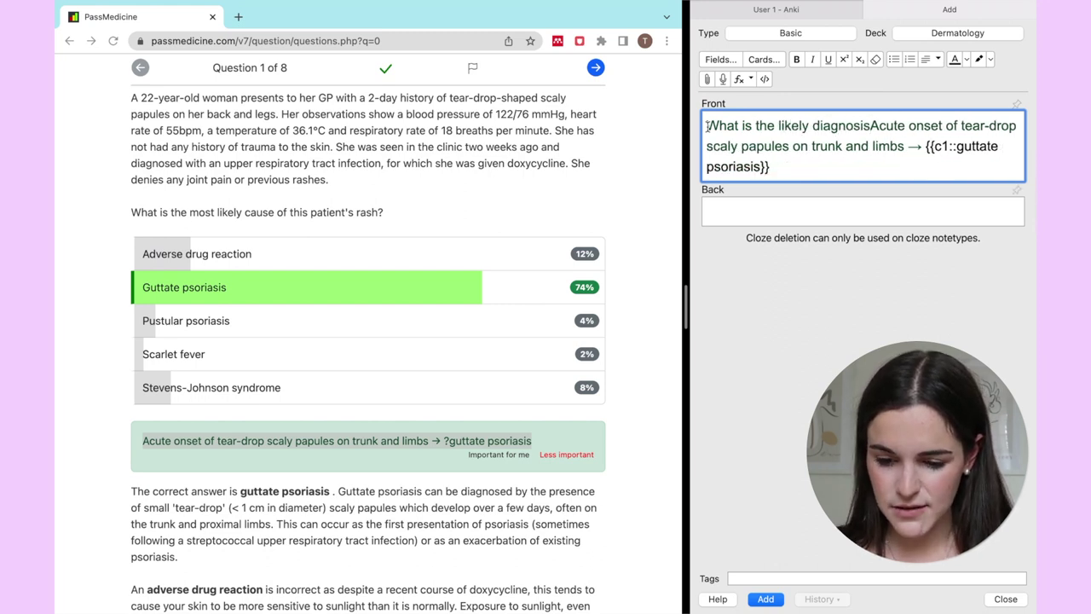
pyautogui.write(':')
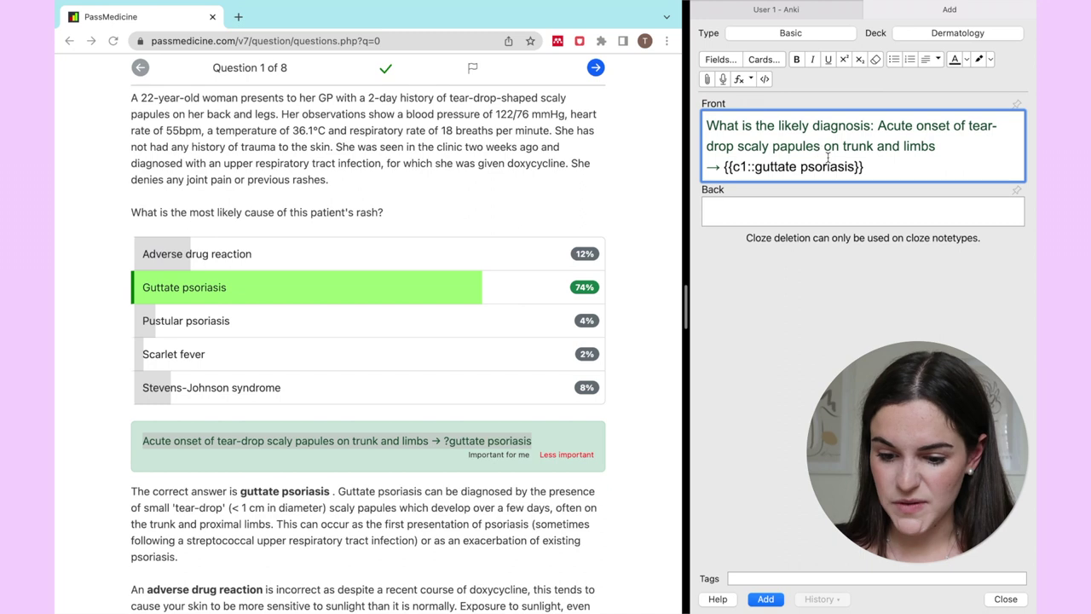
# Delete the cloze answer line and enter 'Guttate psoriasis' on the Back.
pyautogui.moveTo(866, 167); pyautogui.dragTo(706, 167)
pyautogui.press('BackSpace')
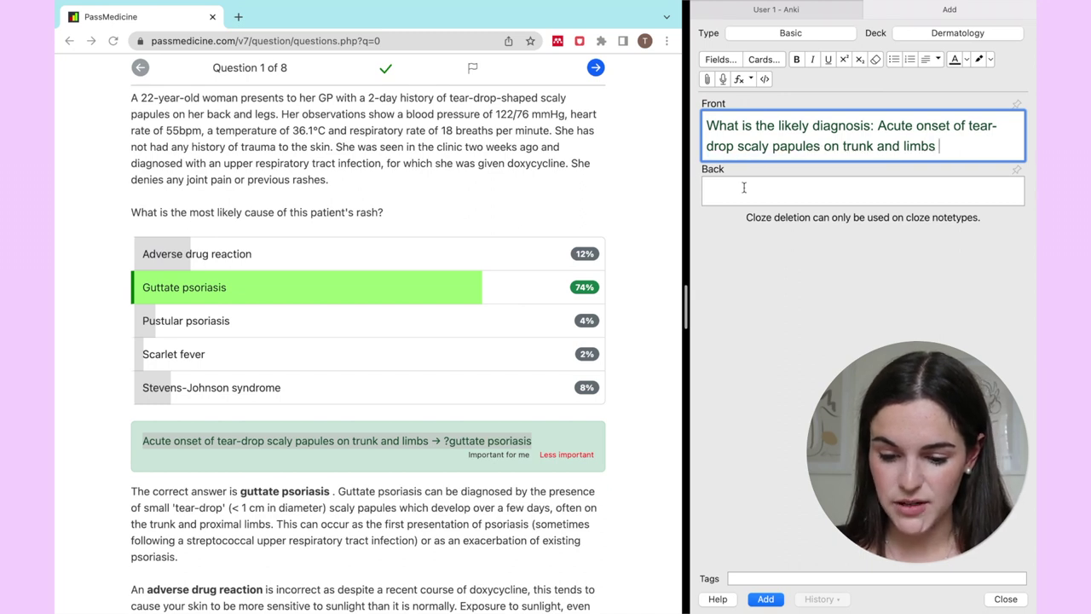
pyautogui.click(743, 188)
pyautogui.write('Guttate pso')
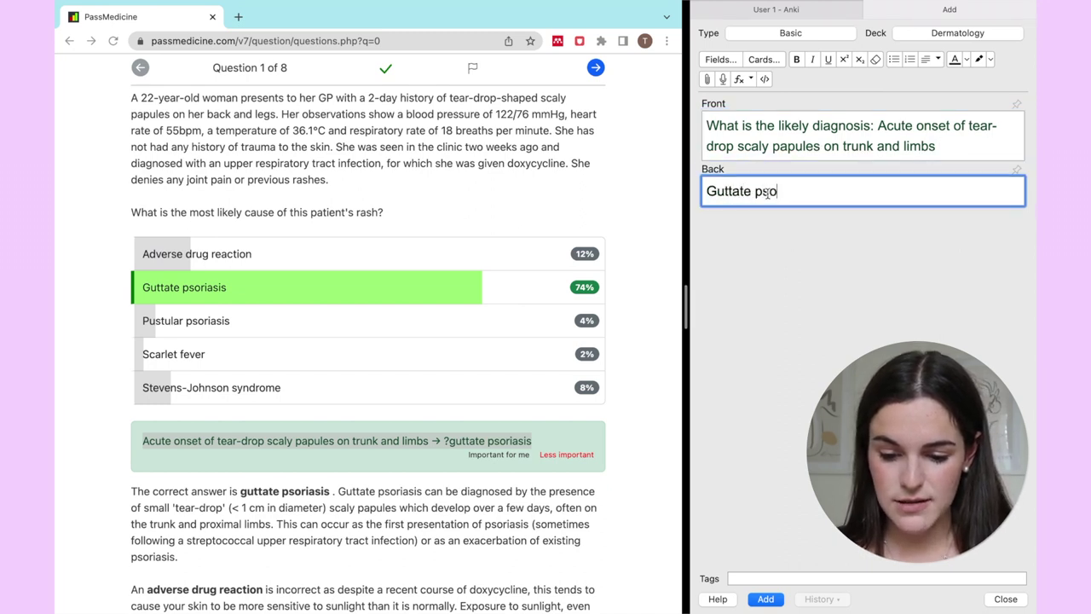
pyautogui.write('riasis')
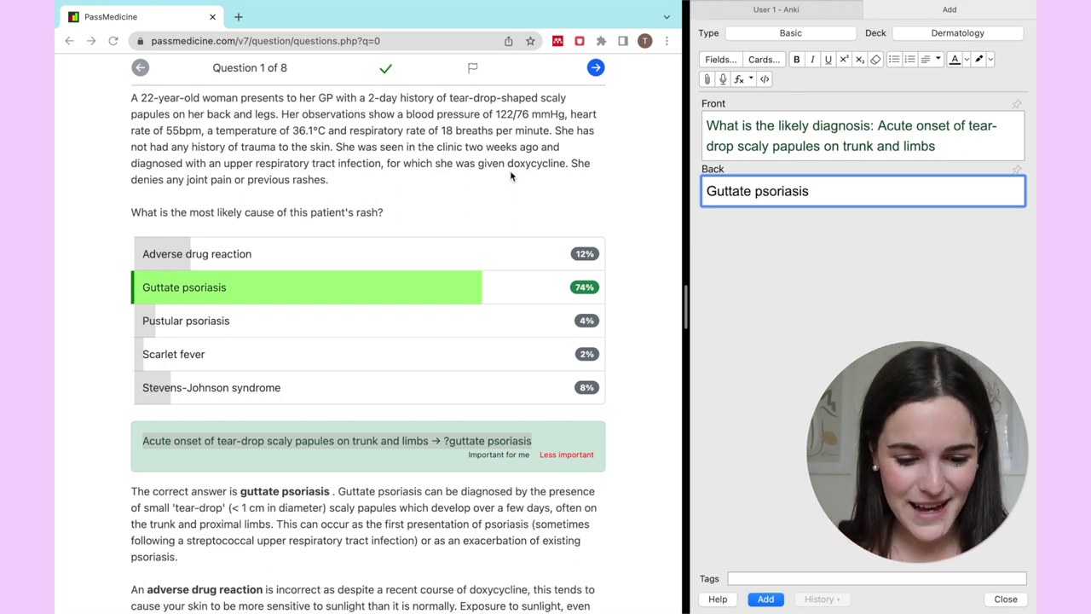
pyautogui.scroll(2, 510, 169)
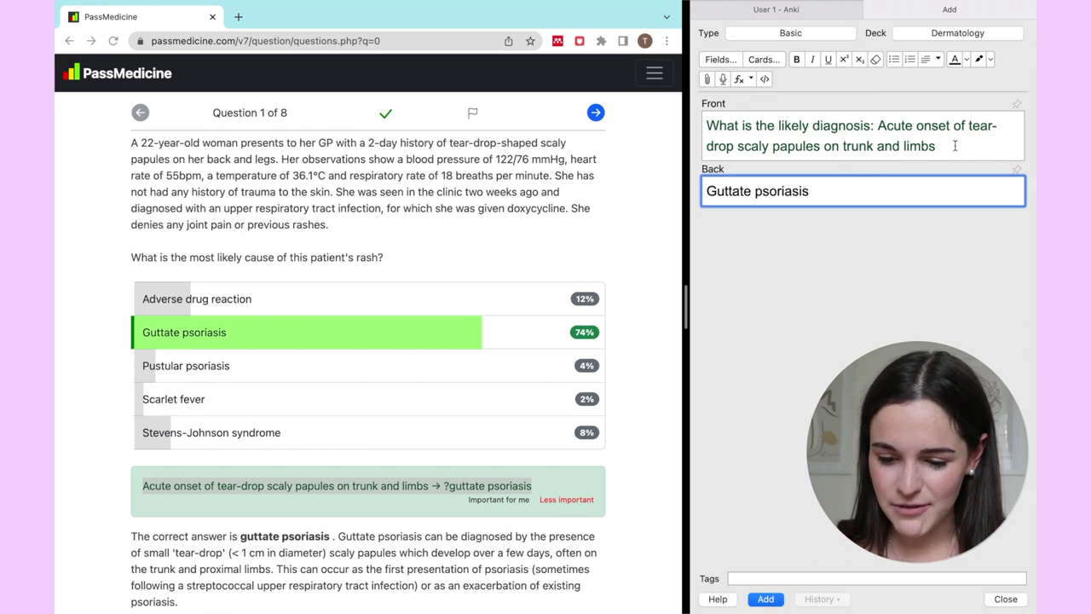
# Answer question 2 with 'Painless detachment of the nail from the nail bed' and scroll to the nail changes explanation.
pyautogui.click(595, 112)
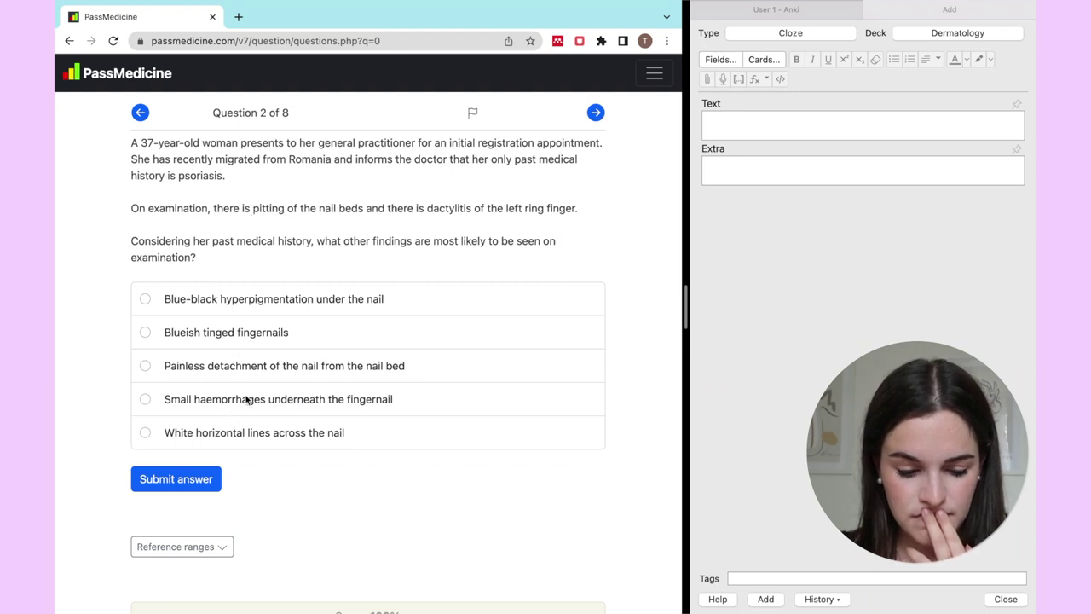
pyautogui.click(263, 377)
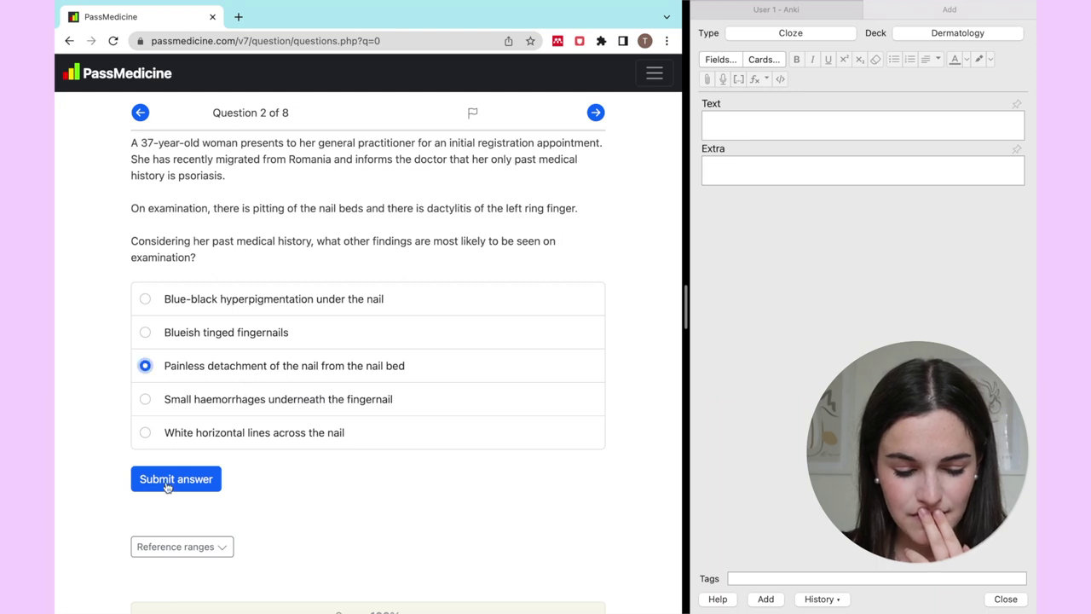
pyautogui.click(169, 482)
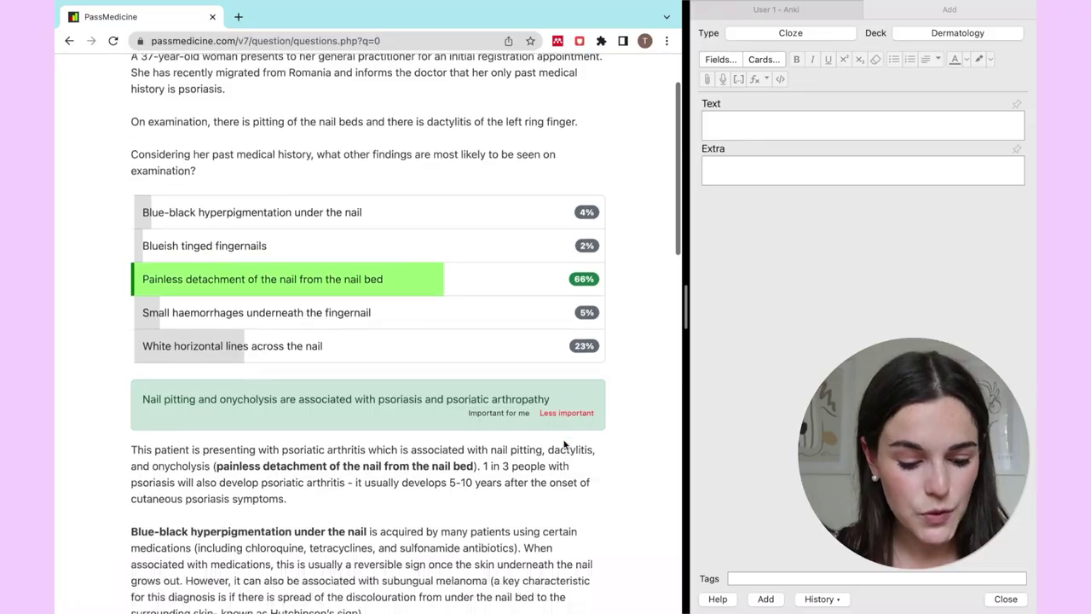
pyautogui.scroll(-3, 563, 440)
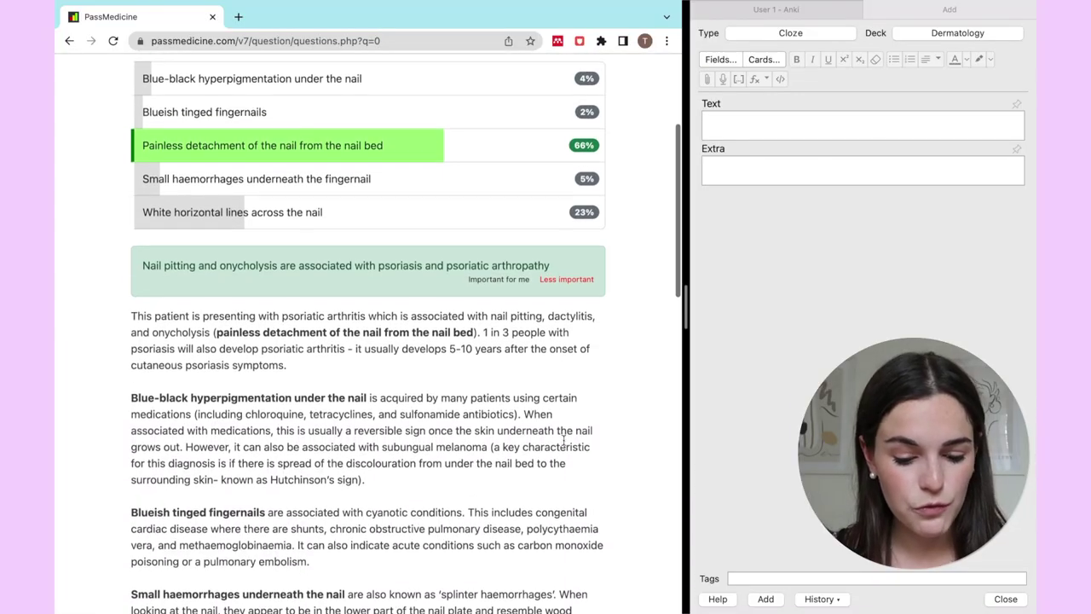
pyautogui.scroll(-5, 562, 440)
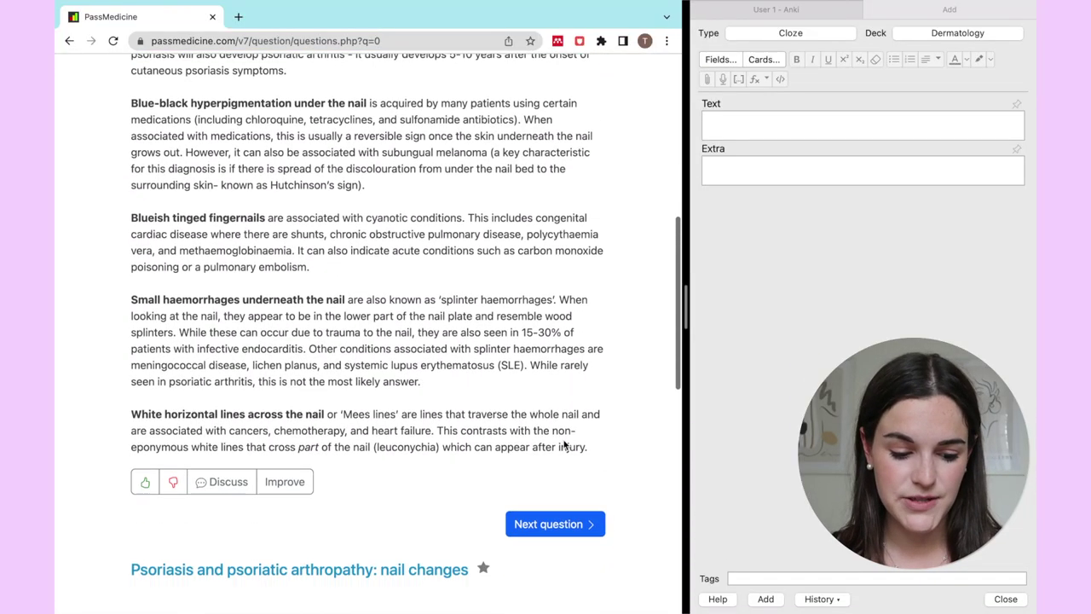
pyautogui.scroll(-3, 562, 440)
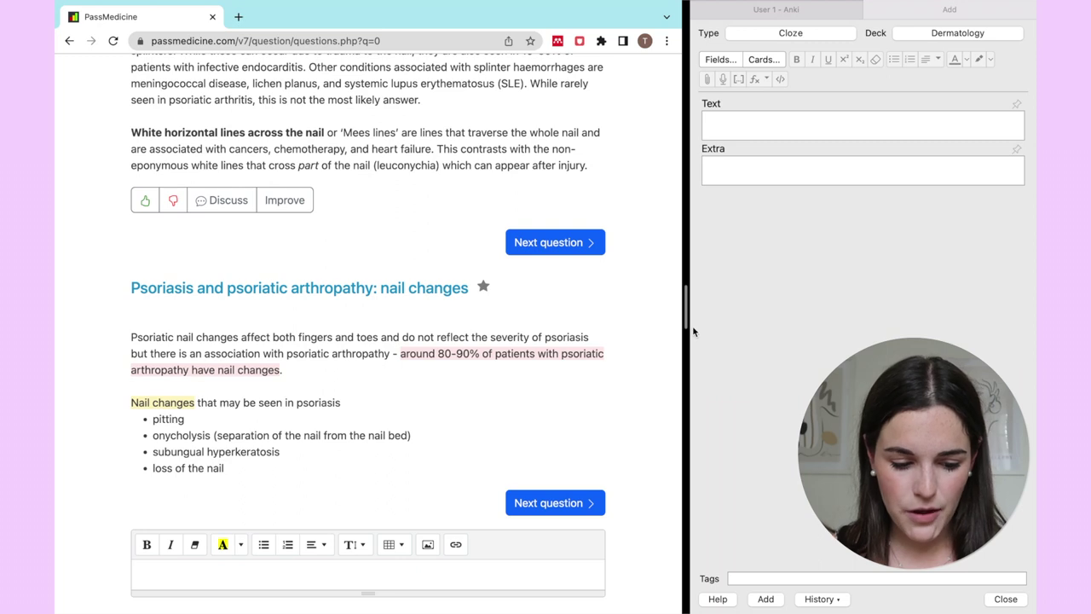
# Write the Front 'What are the nail changes seen in psoriasis?' and make the note Basic.
pyautogui.click(732, 130)
pyautogui.write('Wha')
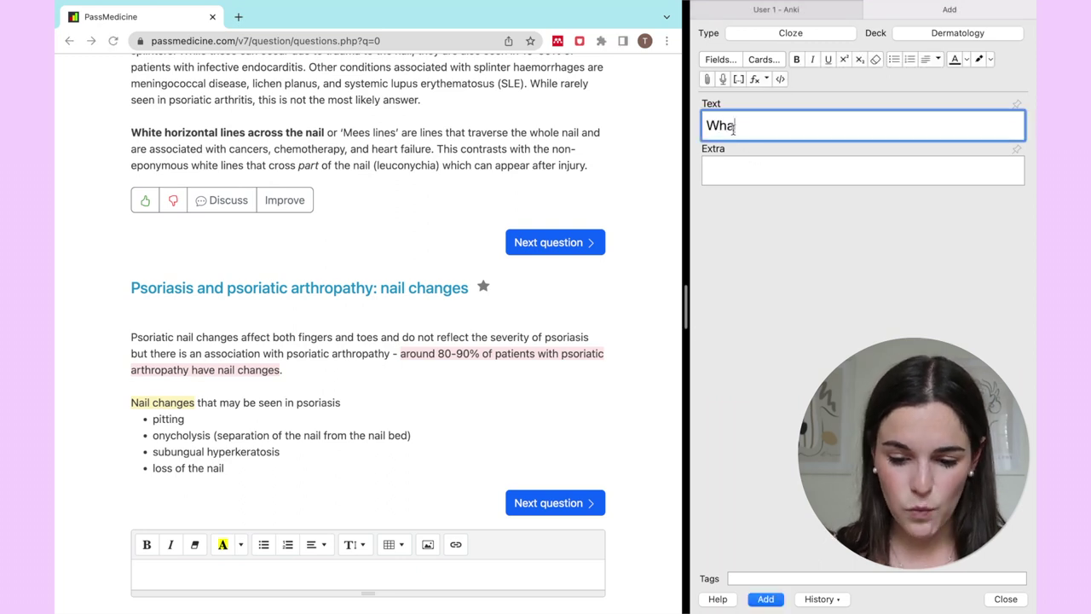
pyautogui.write('t are the nail chang')
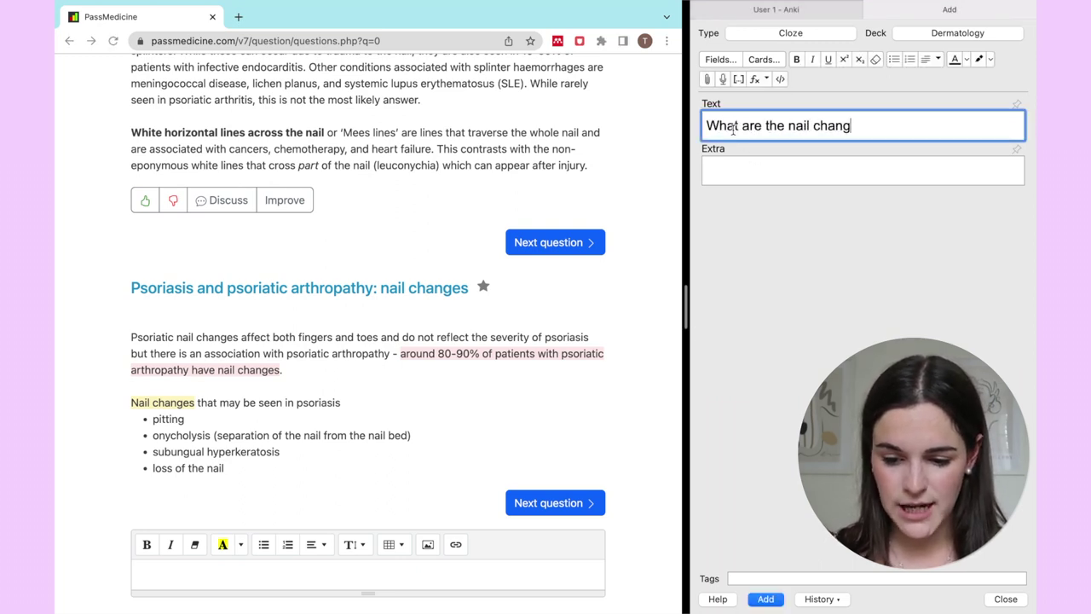
pyautogui.write('es seen in psoriasis?')
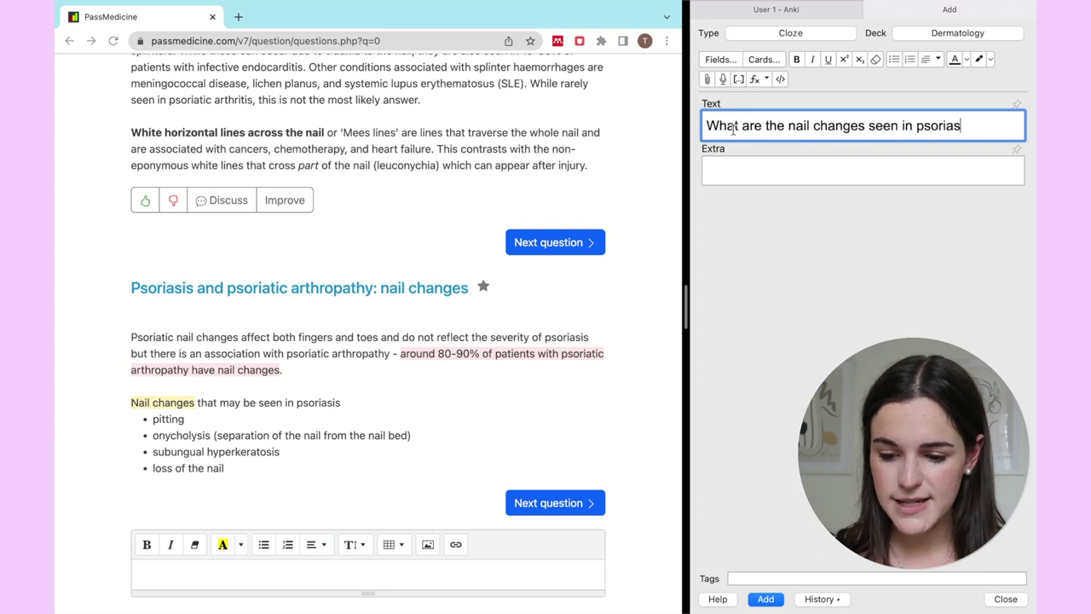
pyautogui.click(777, 37)
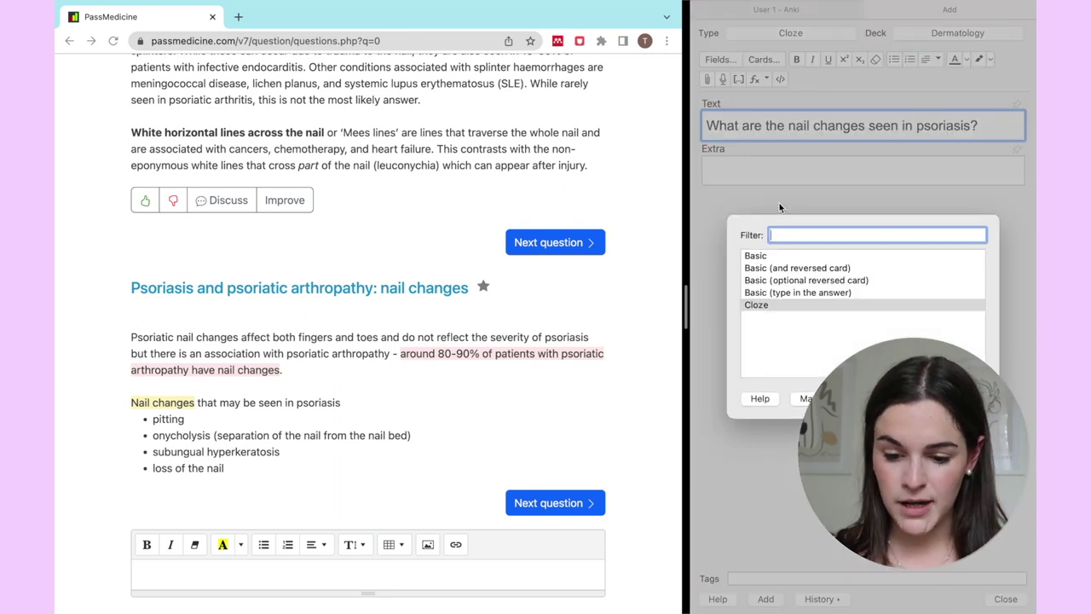
pyautogui.click(775, 260)
pyautogui.press('Escape')
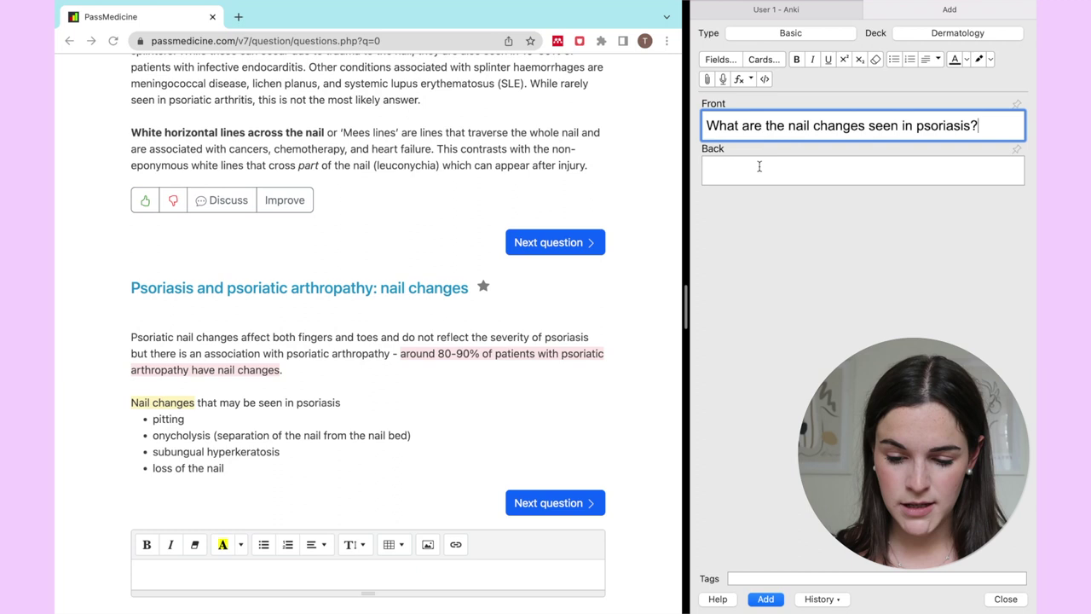
# Answer 'Pitting, onycholysis, subungual hyperkeratosis and loss of the nail', add the card, and close the Add window.
pyautogui.click(754, 174)
pyautogui.write('Pitting')
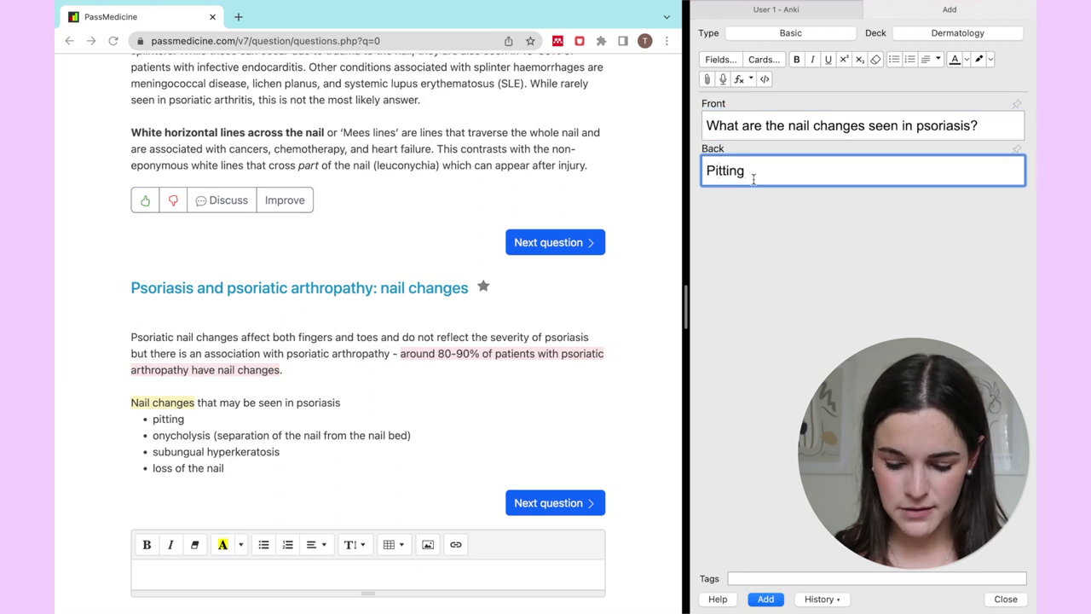
pyautogui.write(', on')
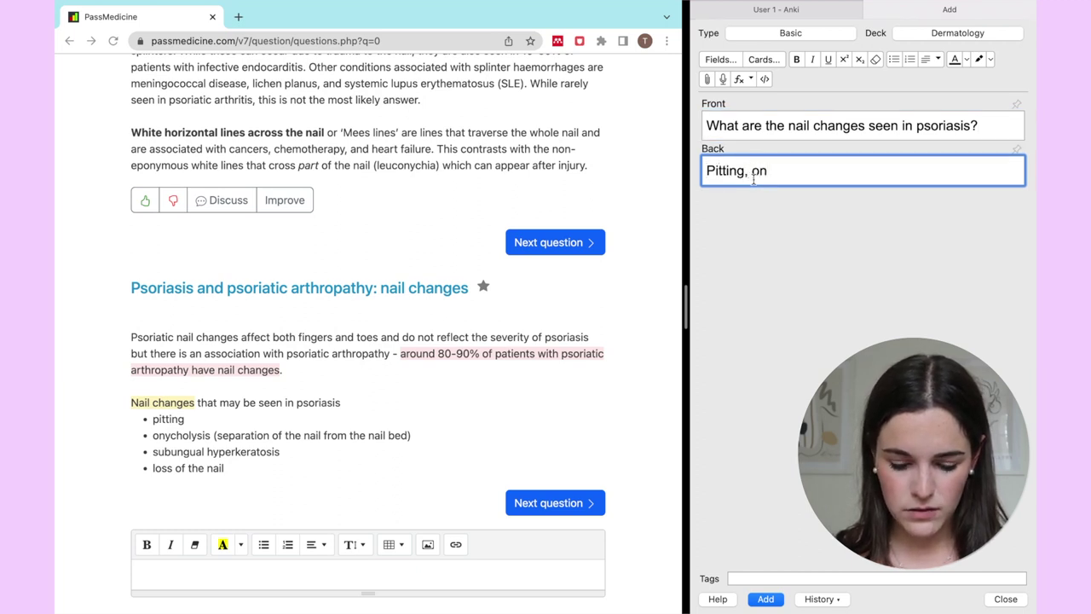
pyautogui.write('ycholysis, s')
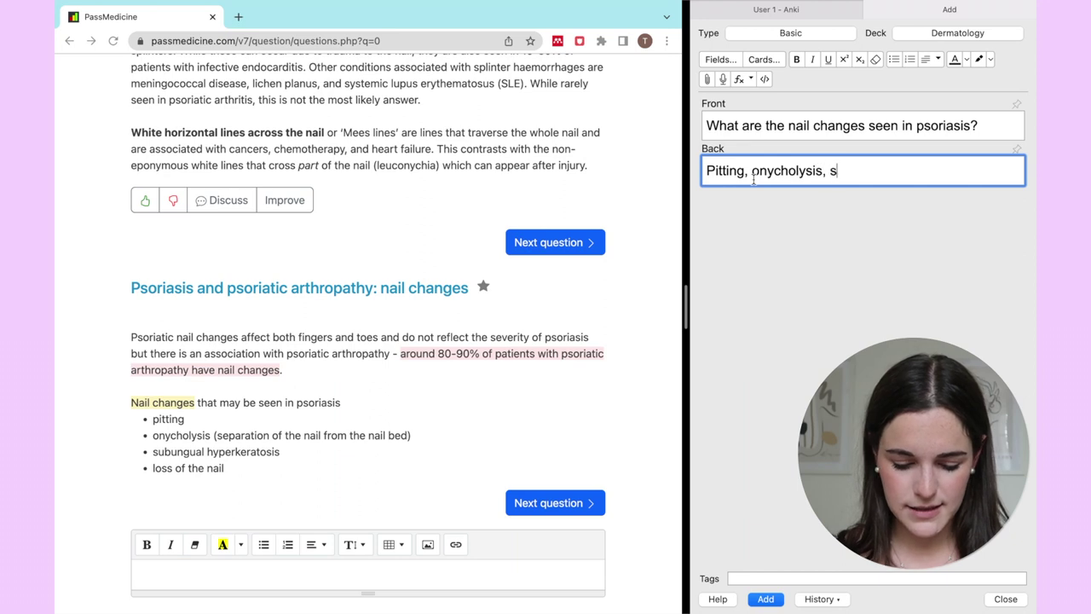
pyautogui.write('ubungual ')
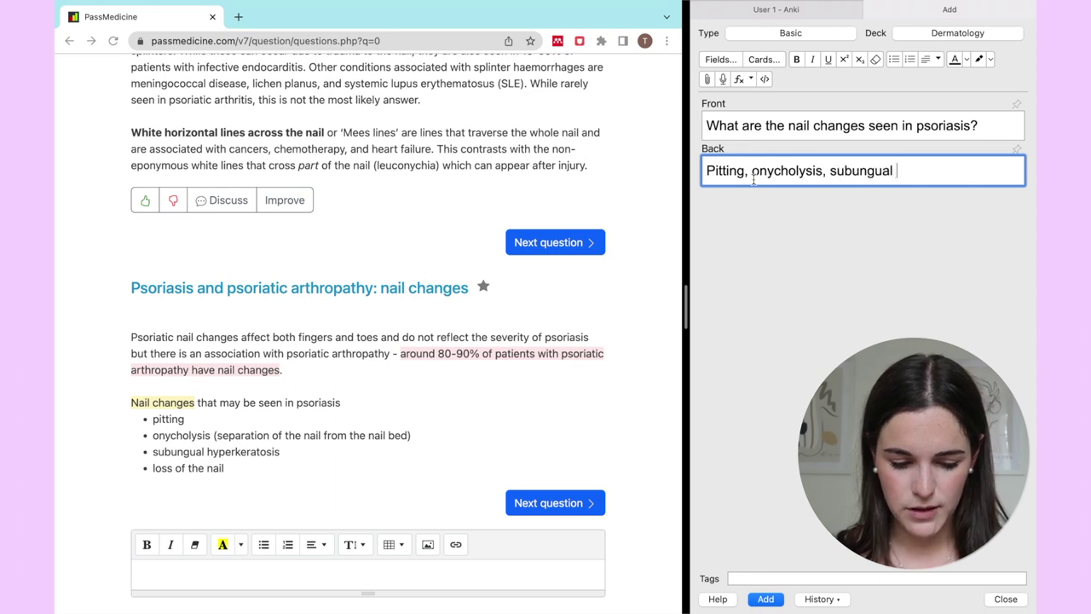
pyautogui.write('hyperkeratosis an')
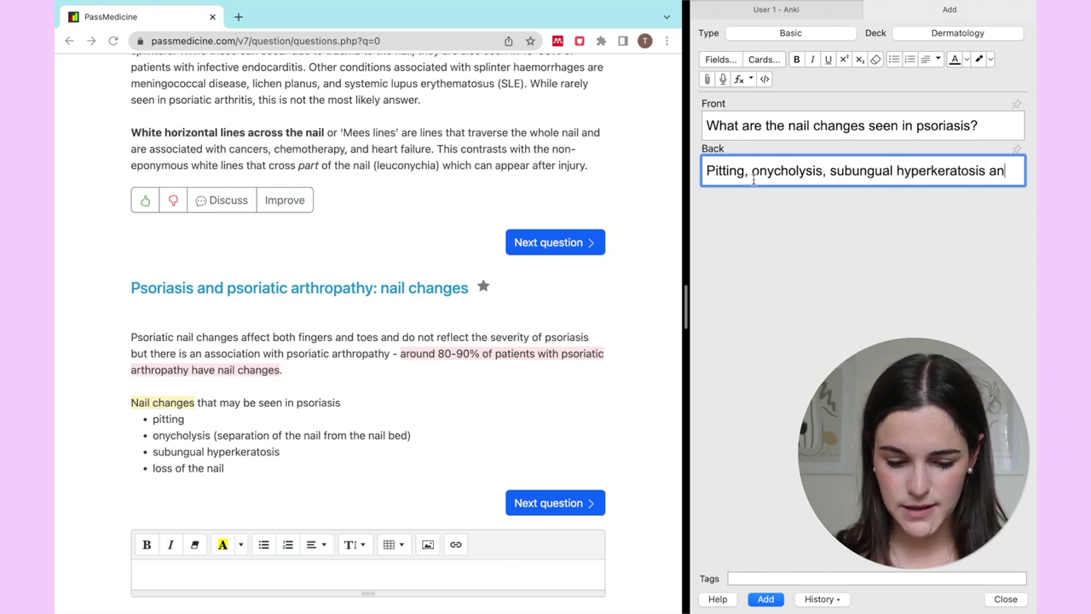
pyautogui.write('d loss of the nial')
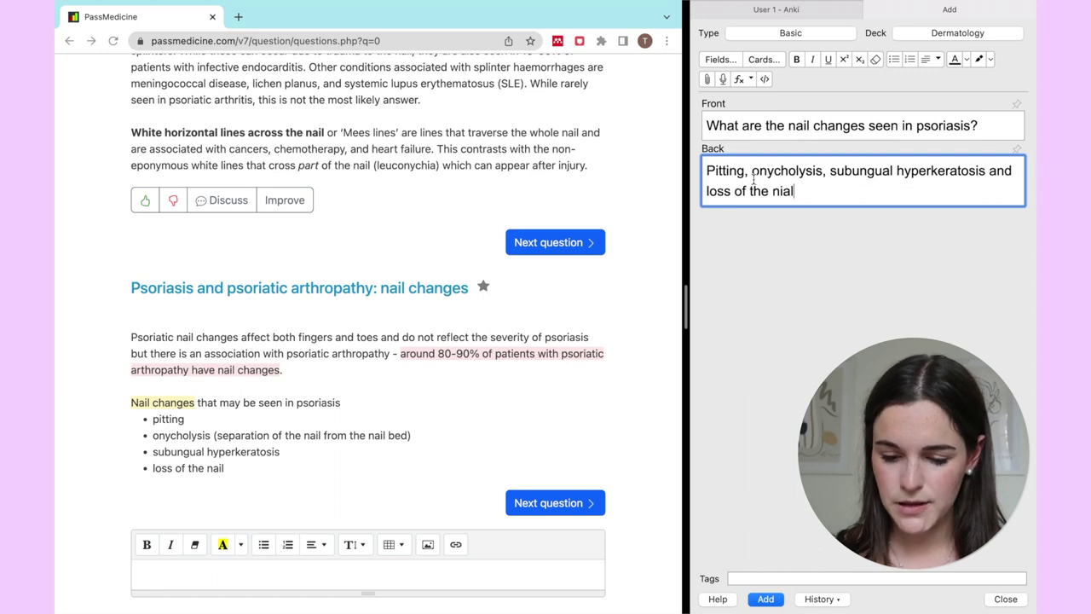
pyautogui.press('BackSpace')
pyautogui.press('BackSpace')
pyautogui.press('BackSpace')
pyautogui.write('ail')
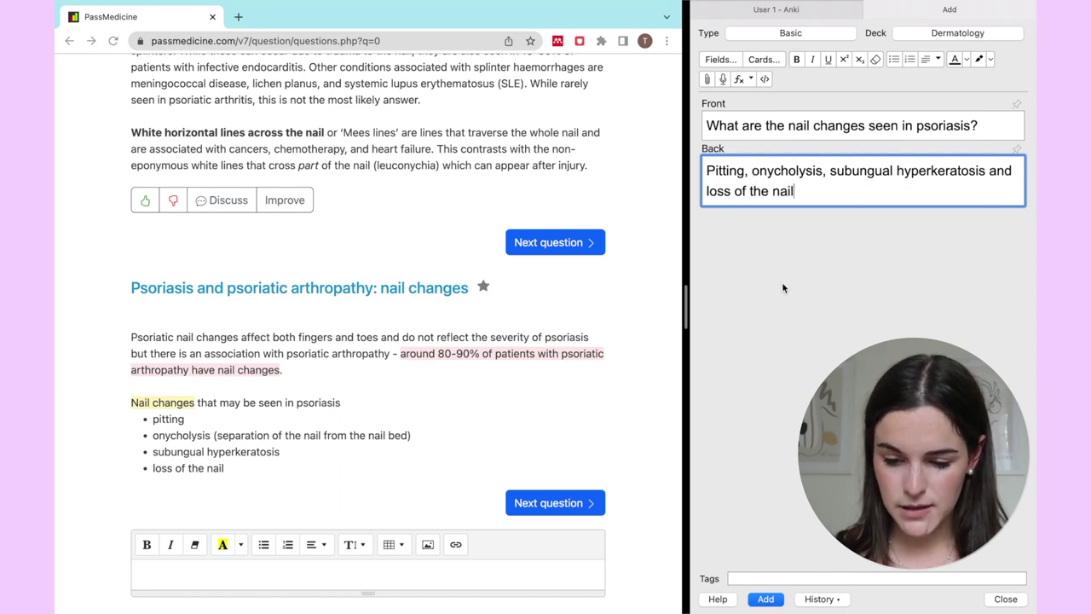
pyautogui.hotkey('ctrl', 'Return')
pyautogui.press('Escape')
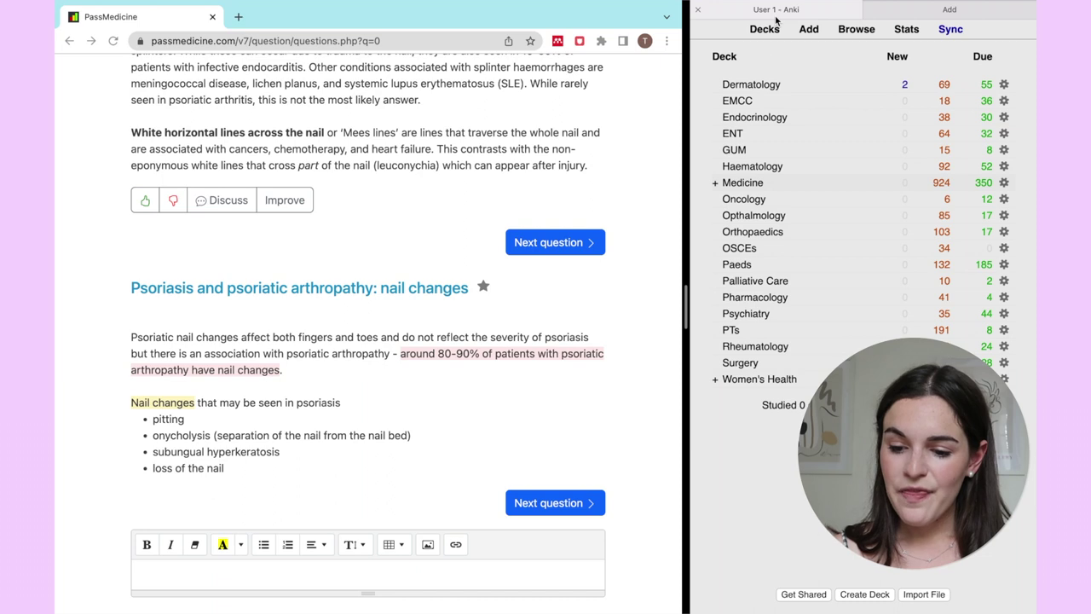
# Start studying Dermatology and grade the erysipelas and cherry haemangioma cards as Good.
pyautogui.click(746, 89)
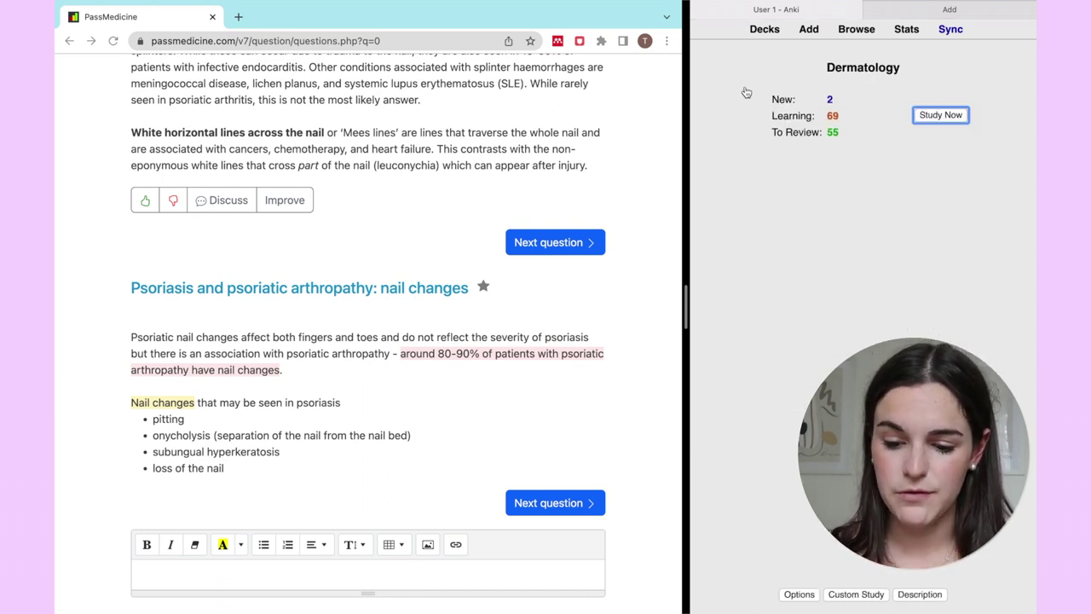
pyautogui.press('s')
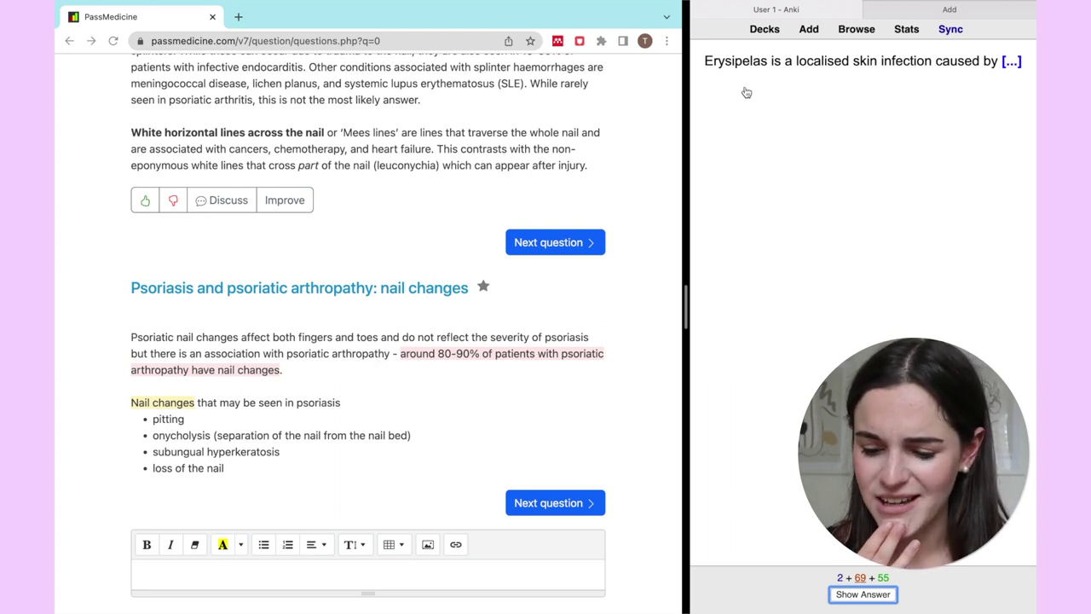
pyautogui.press('space')
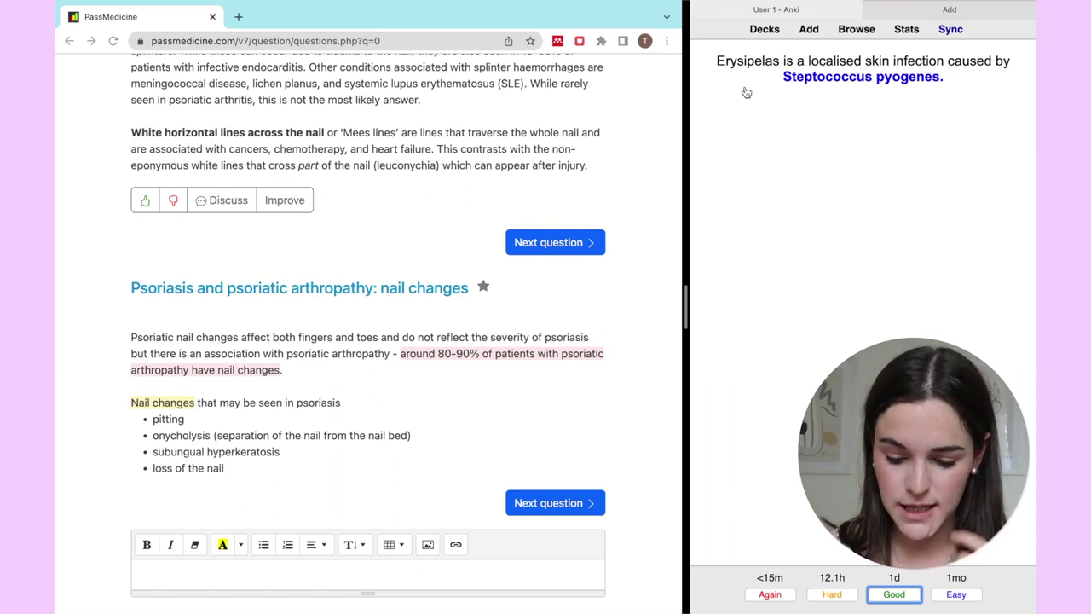
pyautogui.press('space')
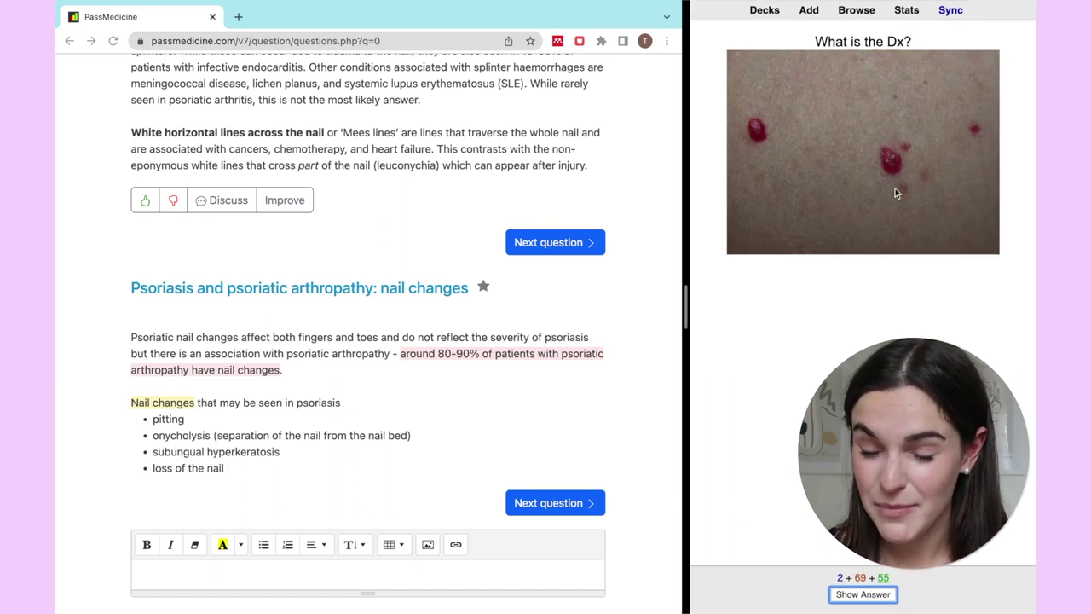
pyautogui.press('space')
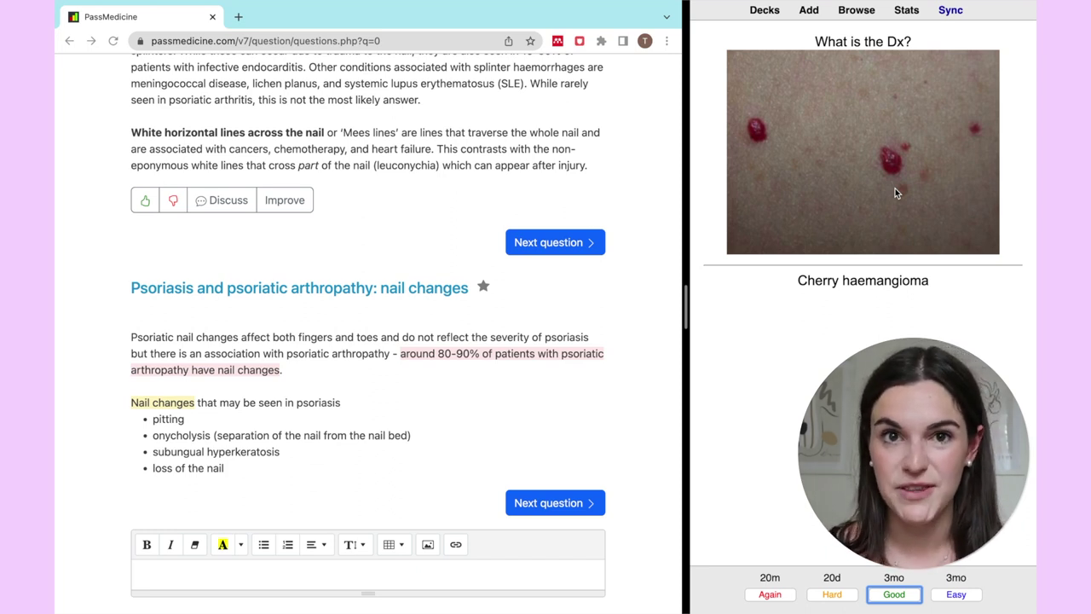
pyautogui.press('space')
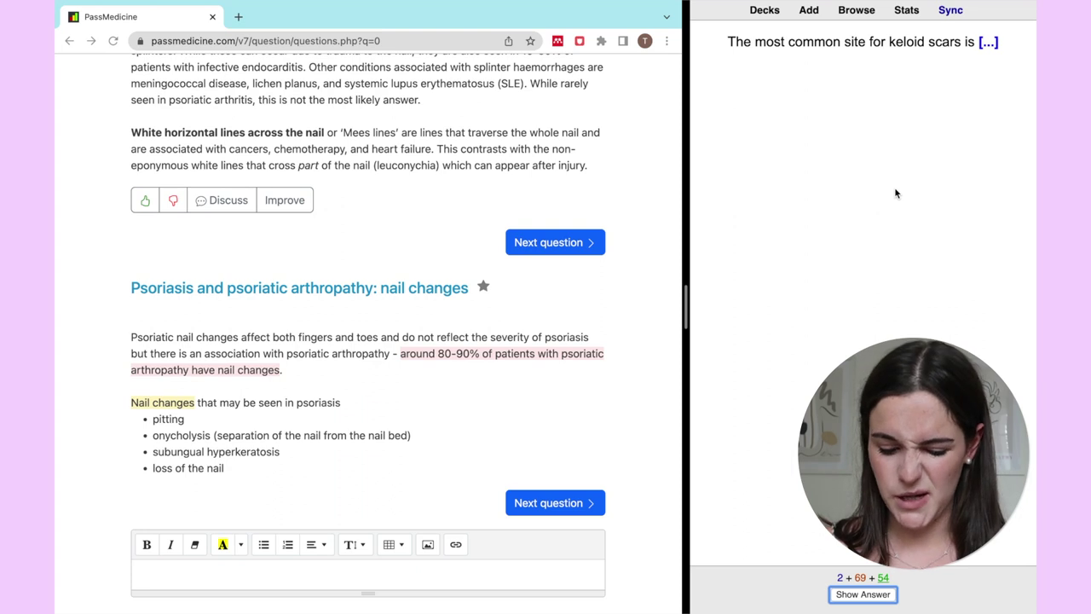
# Grade the keloid scar card Good and reveal the eczema herpeticum answer, HSV.
pyautogui.press('space')
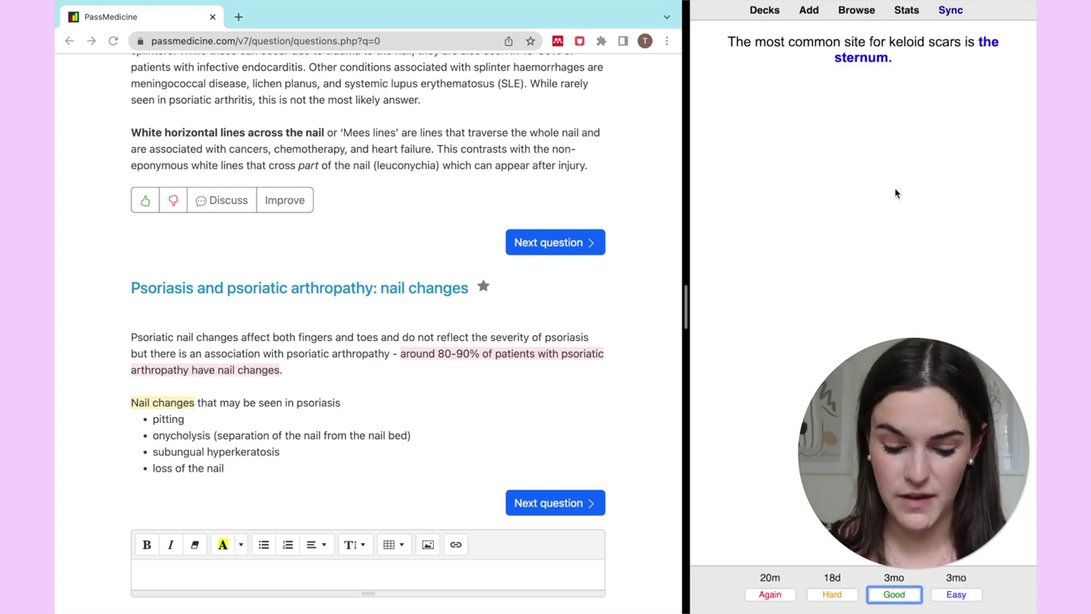
pyautogui.press('space')
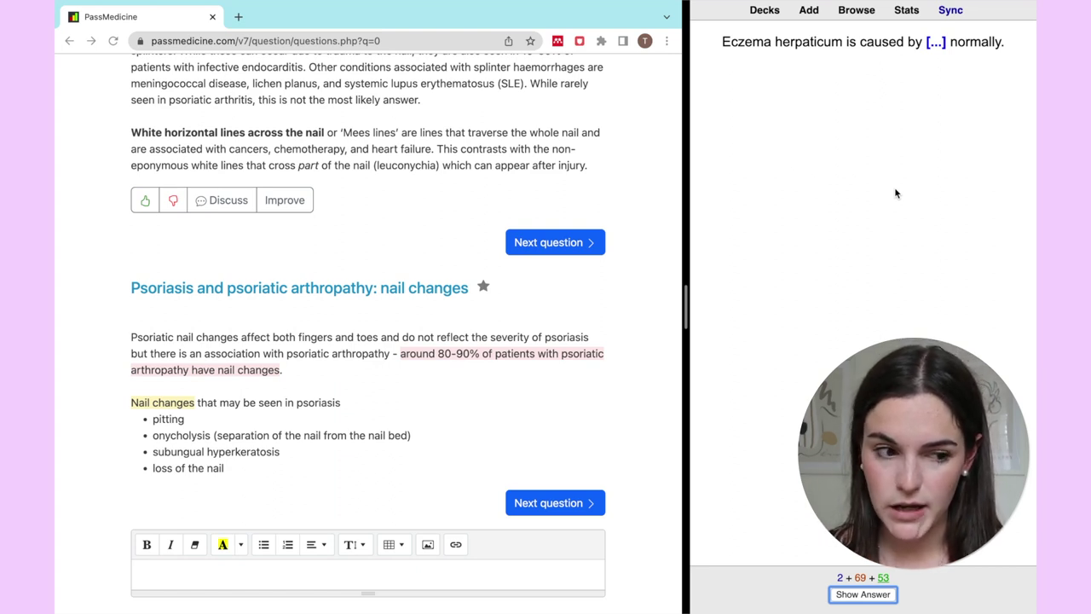
pyautogui.press('space')
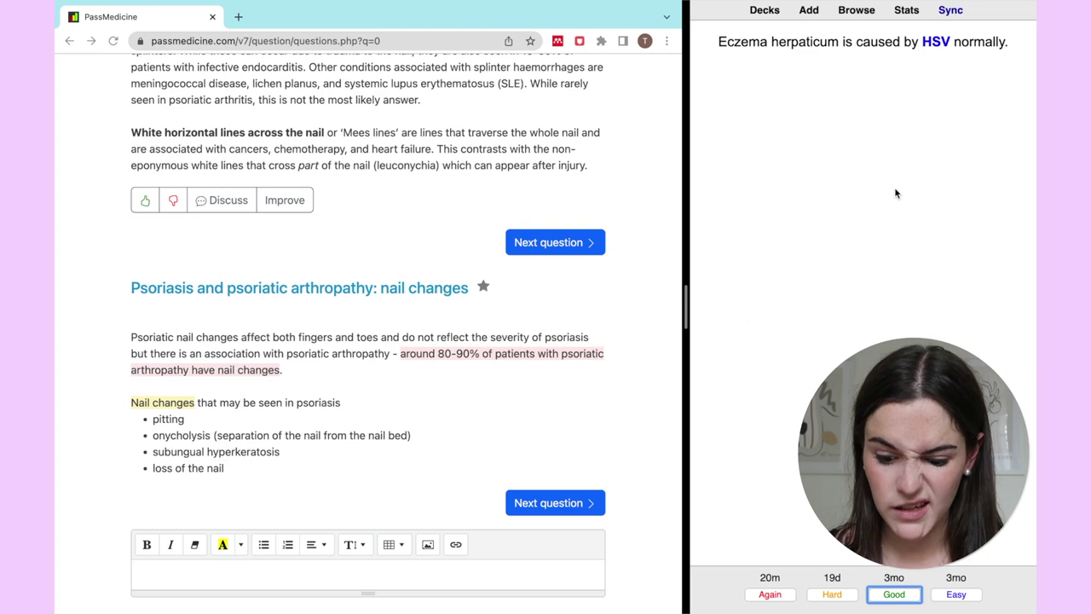